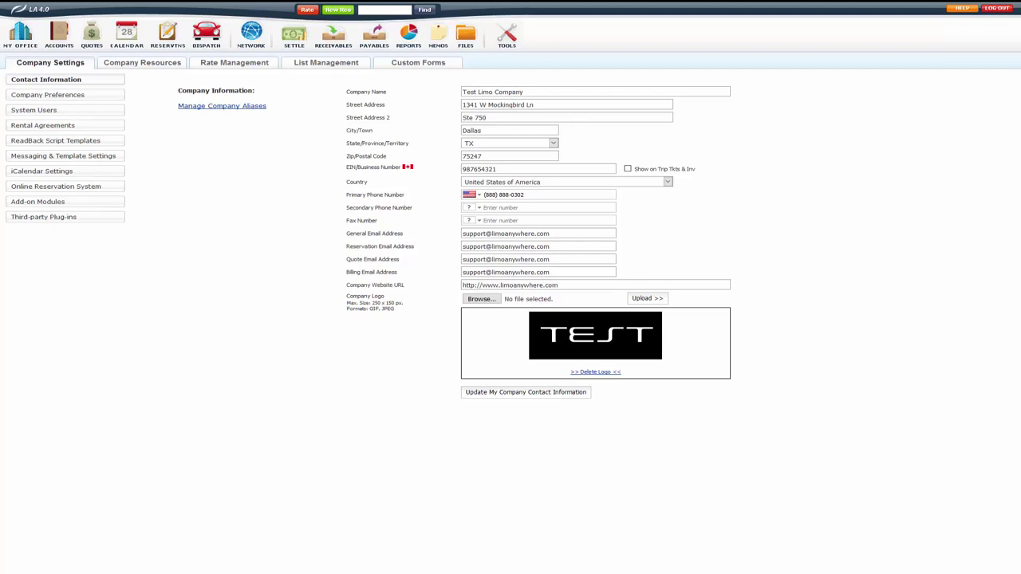
# Go to Company Resources > Fleet > Vehicle Types to show the listing and an empty new-type form.
pyautogui.click(11, 40)
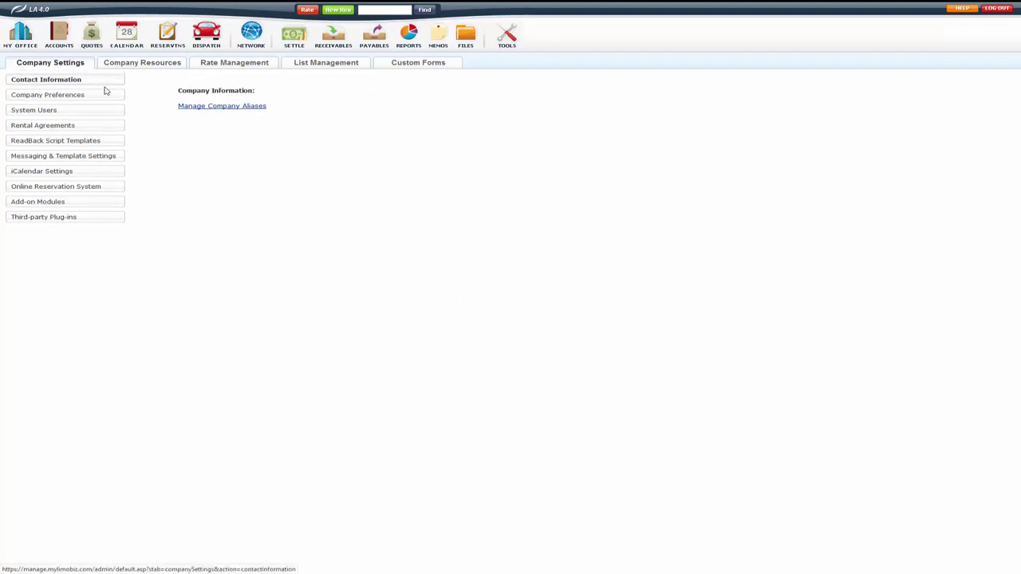
pyautogui.click(144, 63)
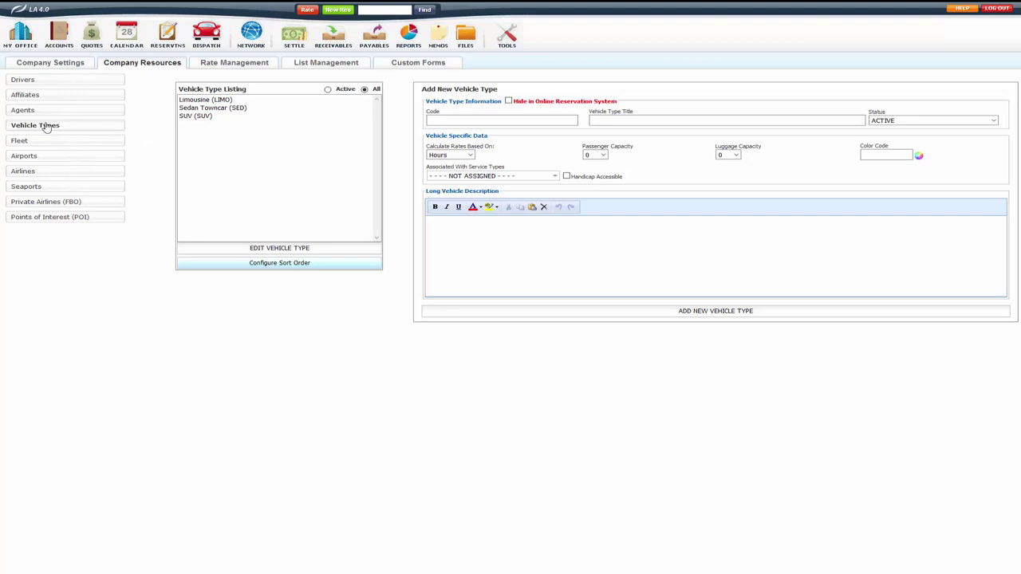
pyautogui.click(20, 141)
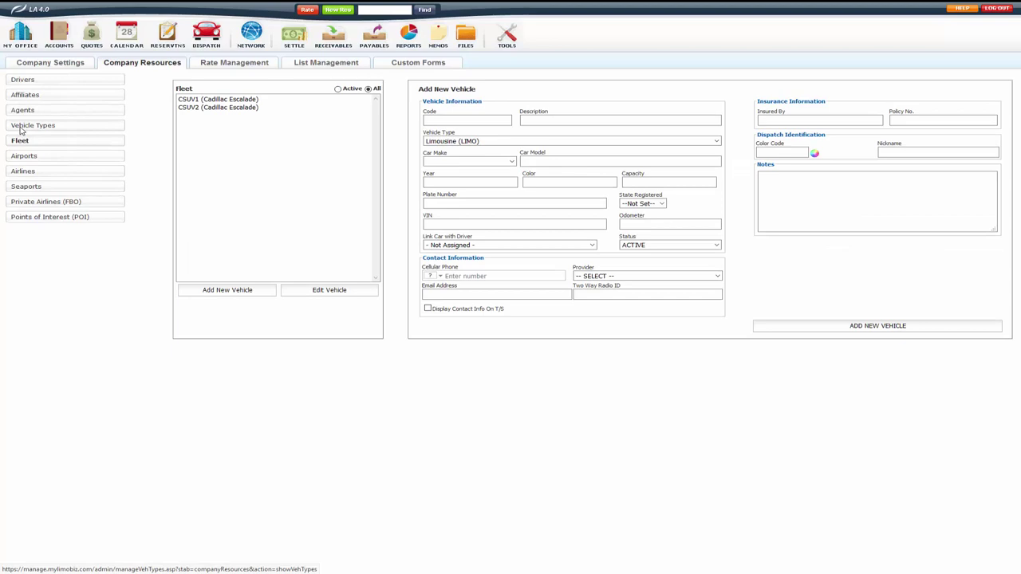
pyautogui.click(97, 125)
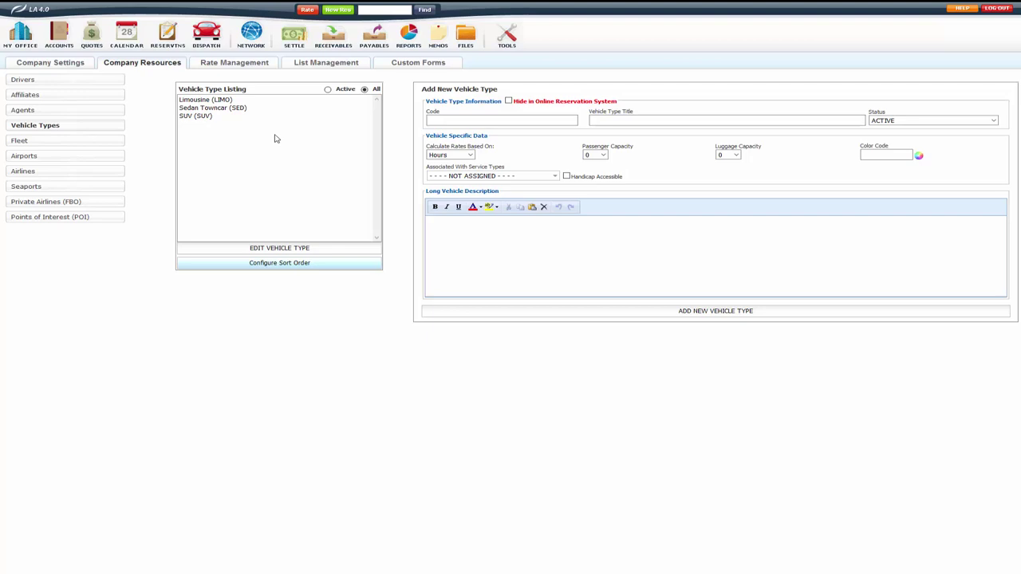
# Enter the code VAN and the title Van for the new vehicle type.
pyautogui.click(454, 119)
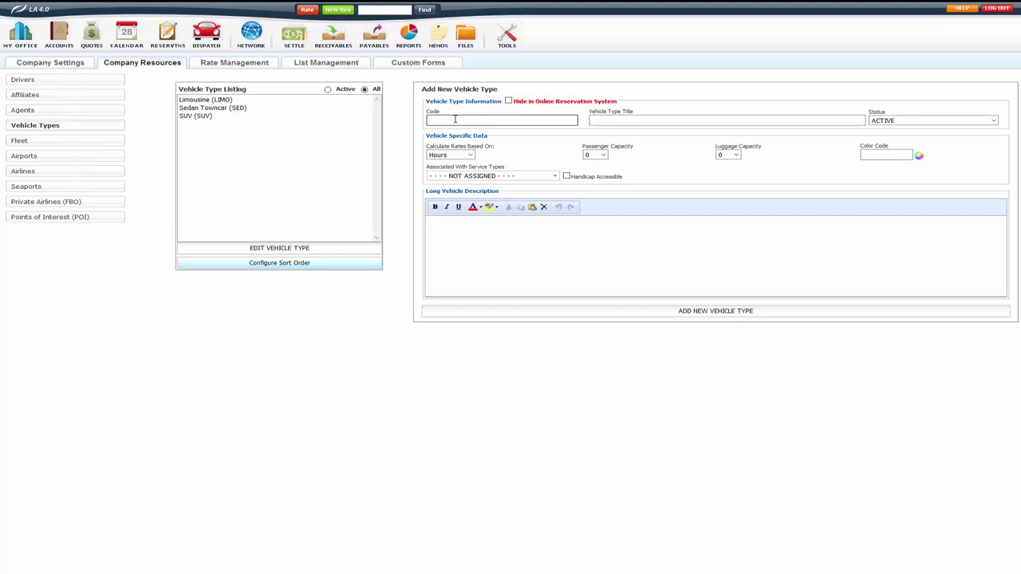
pyautogui.write('VA')
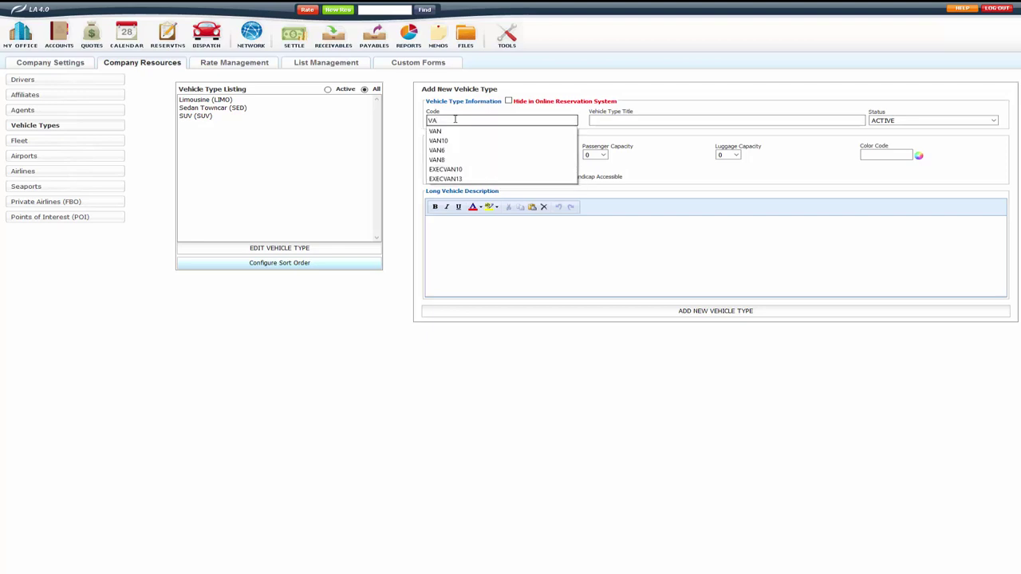
pyautogui.write('N')
pyautogui.press('Tab')
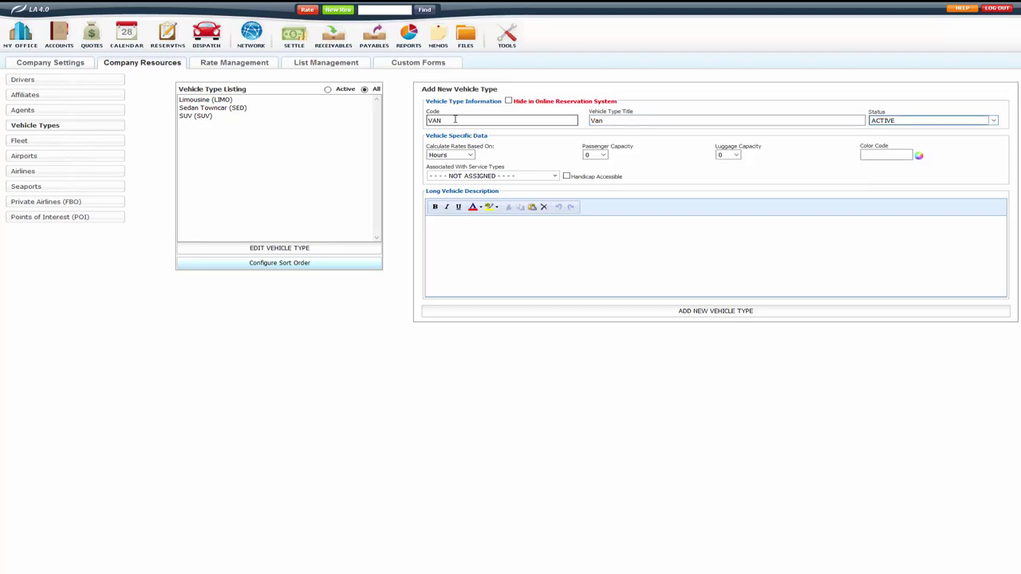
# Keep the Van type ACTIVE with rates by Hours, and set passenger capacity 8 and luggage capacity 5.
pyautogui.click(882, 125)
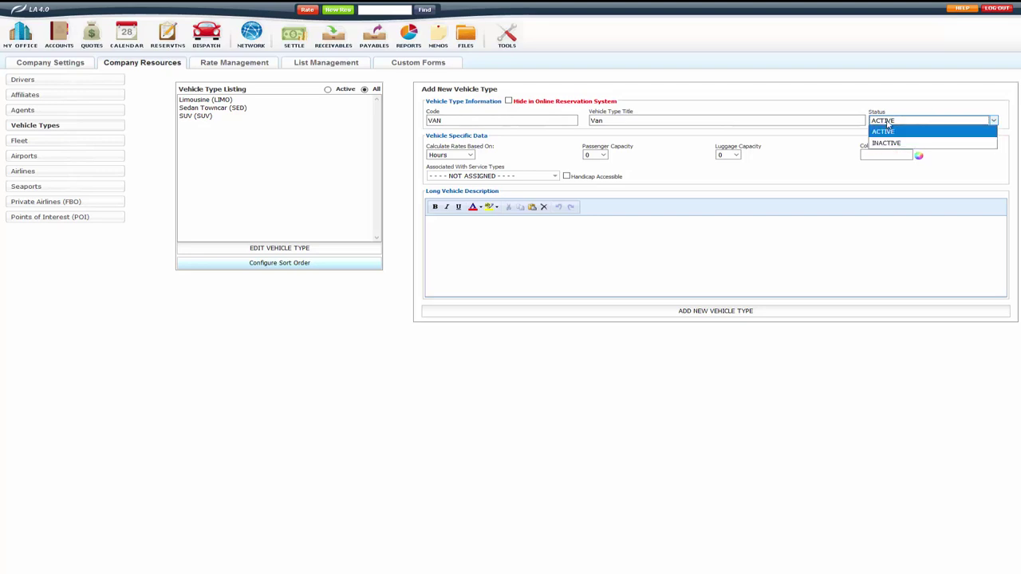
pyautogui.click(887, 128)
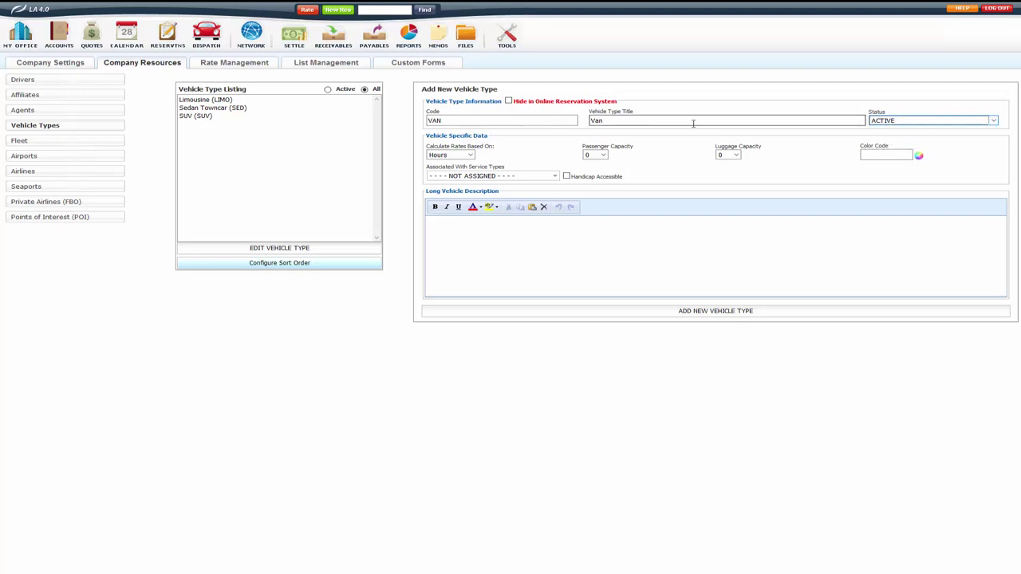
pyautogui.click(457, 156)
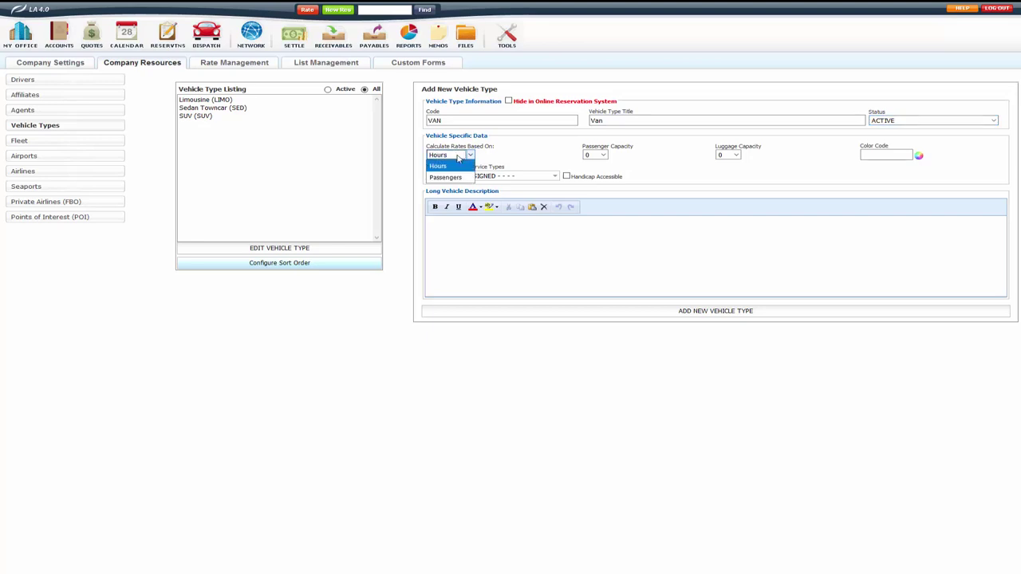
pyautogui.click(457, 157)
pyautogui.click(593, 158)
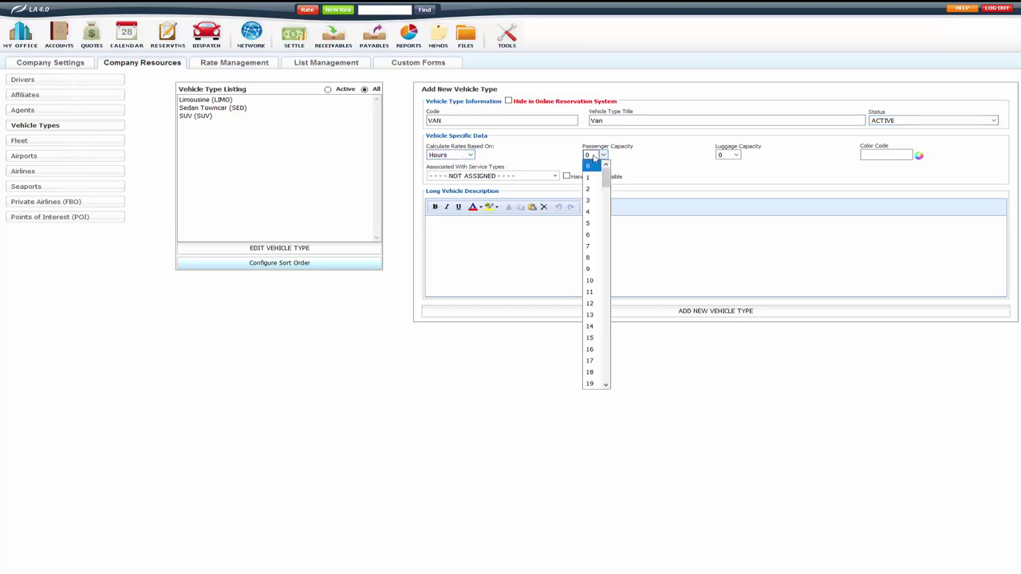
pyautogui.click(590, 256)
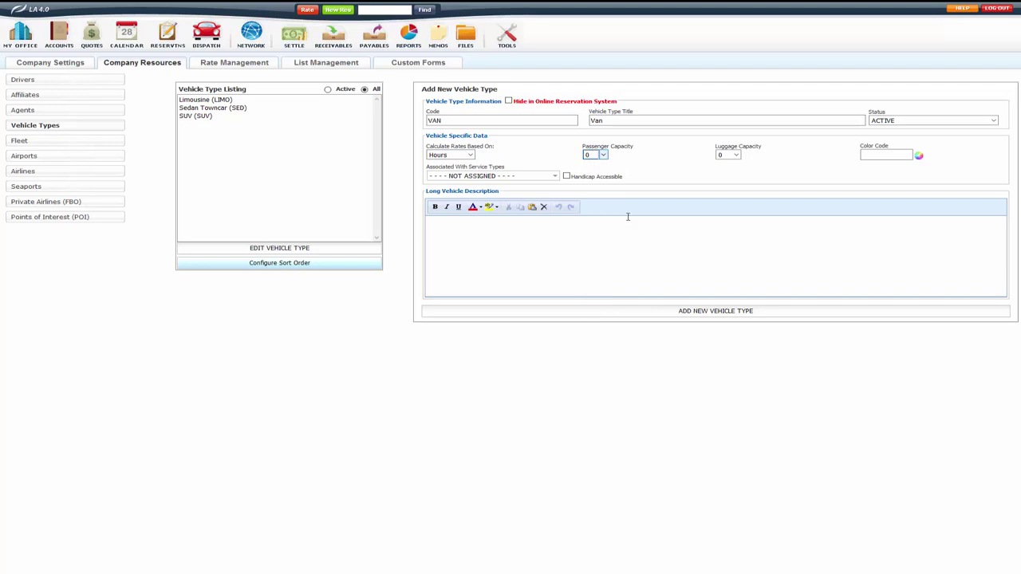
pyautogui.click(728, 158)
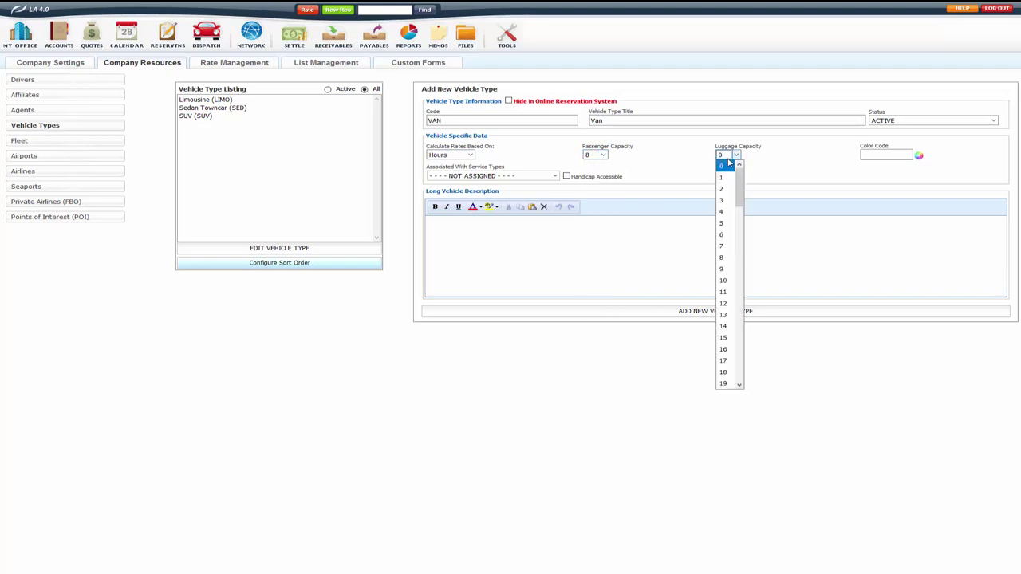
pyautogui.click(727, 225)
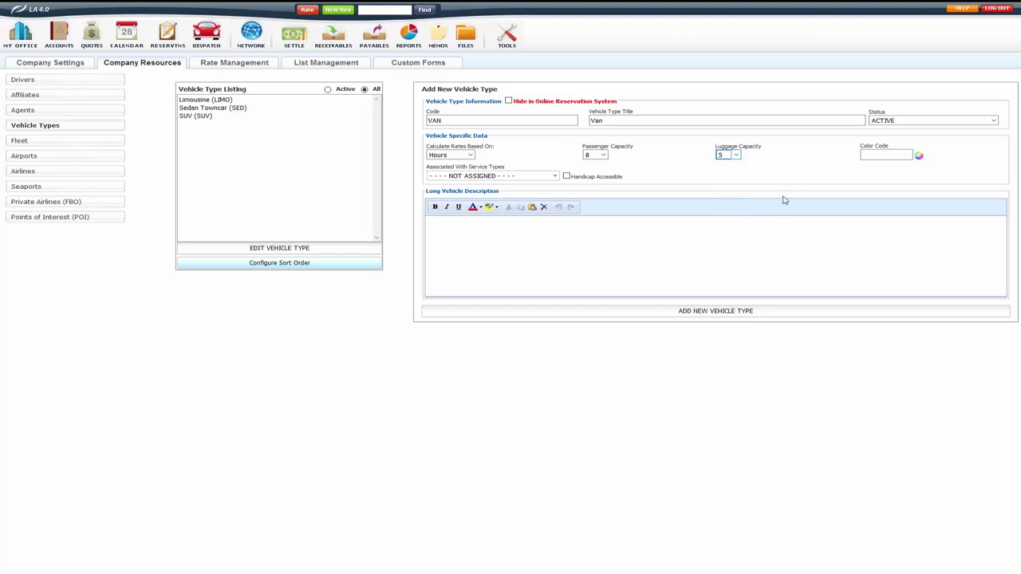
pyautogui.click(881, 154)
pyautogui.click(882, 155)
# Tick Select All in Associated With Service Types so From Airport, To Airport and all others apply.
pyautogui.click(464, 178)
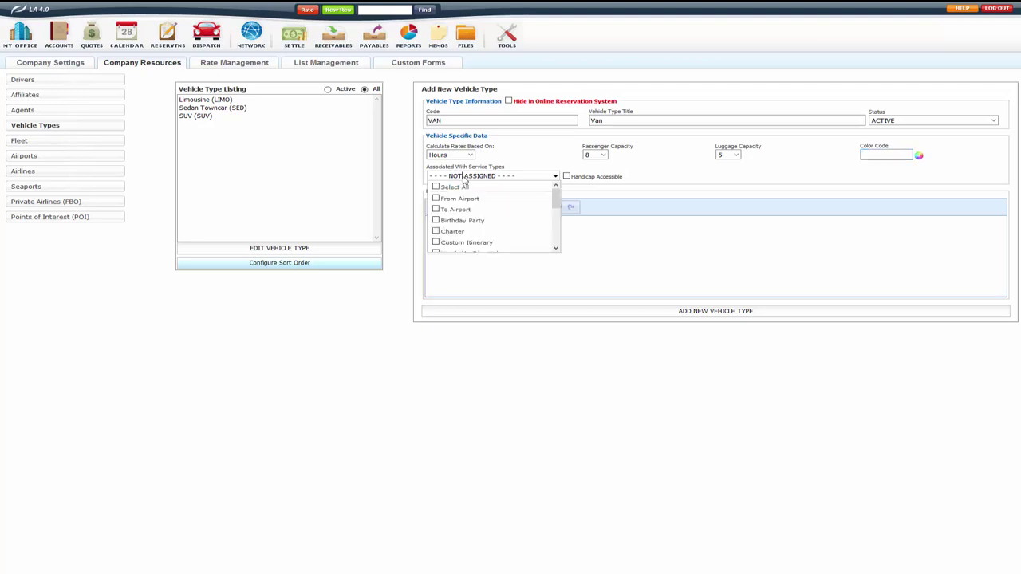
pyautogui.click(458, 187)
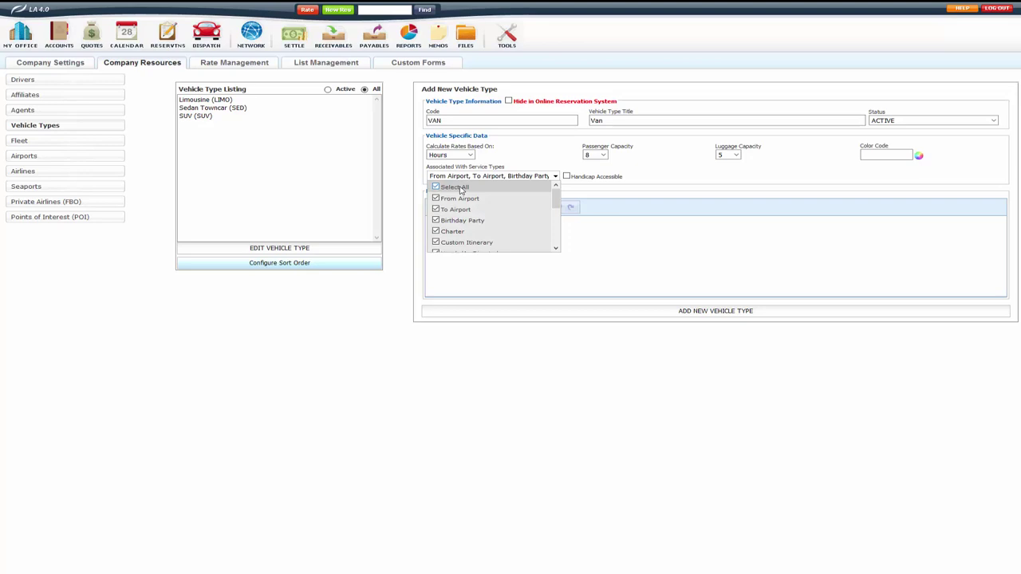
pyautogui.click(460, 188)
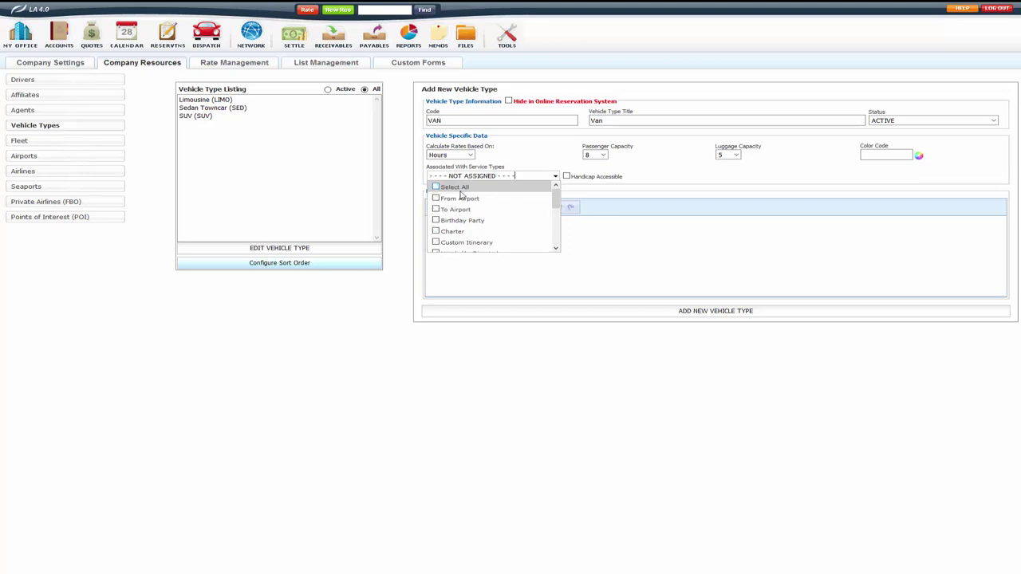
pyautogui.scroll(-3, 461, 207)
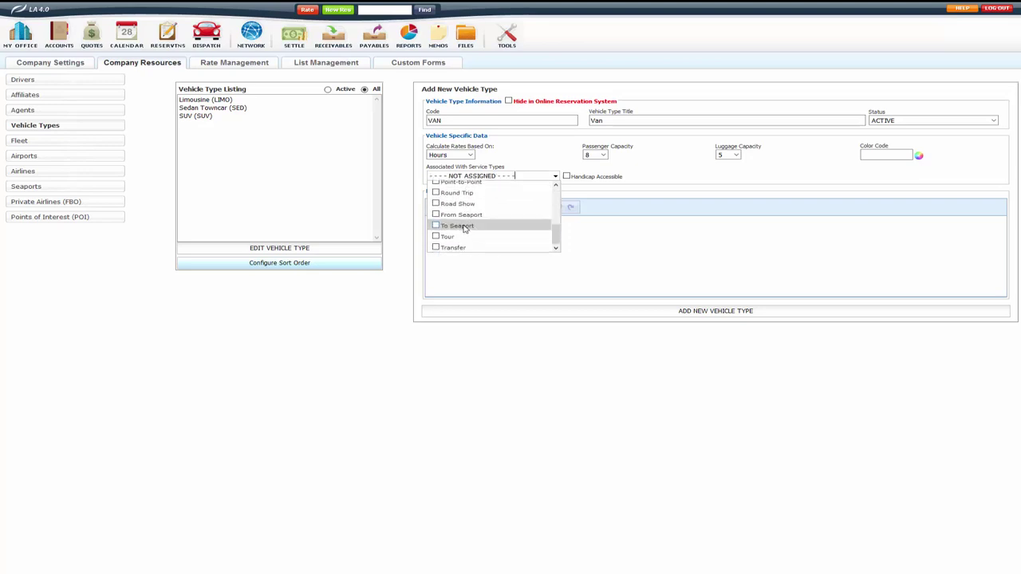
pyautogui.scroll(4, 465, 228)
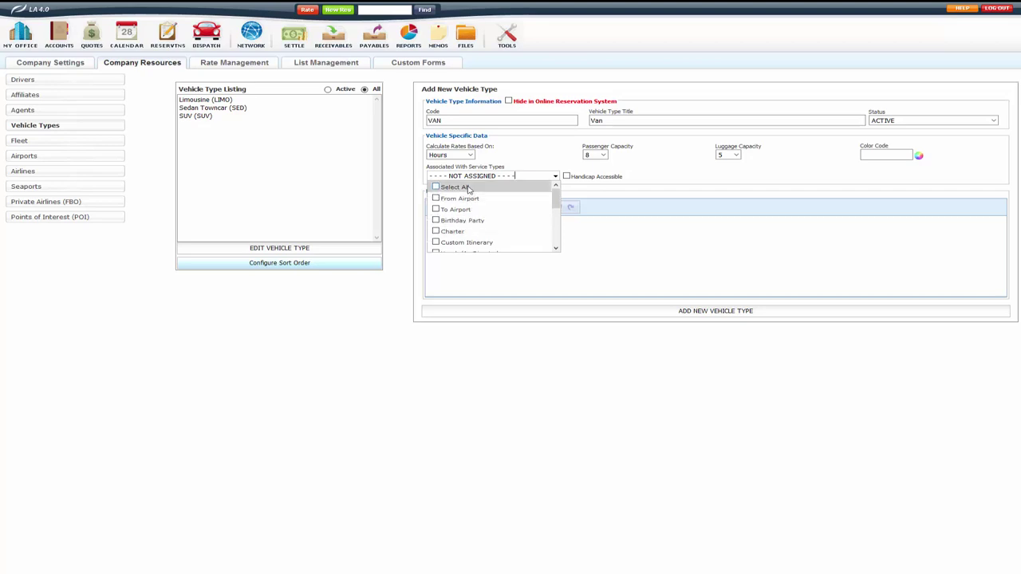
pyautogui.click(466, 187)
pyautogui.click(498, 164)
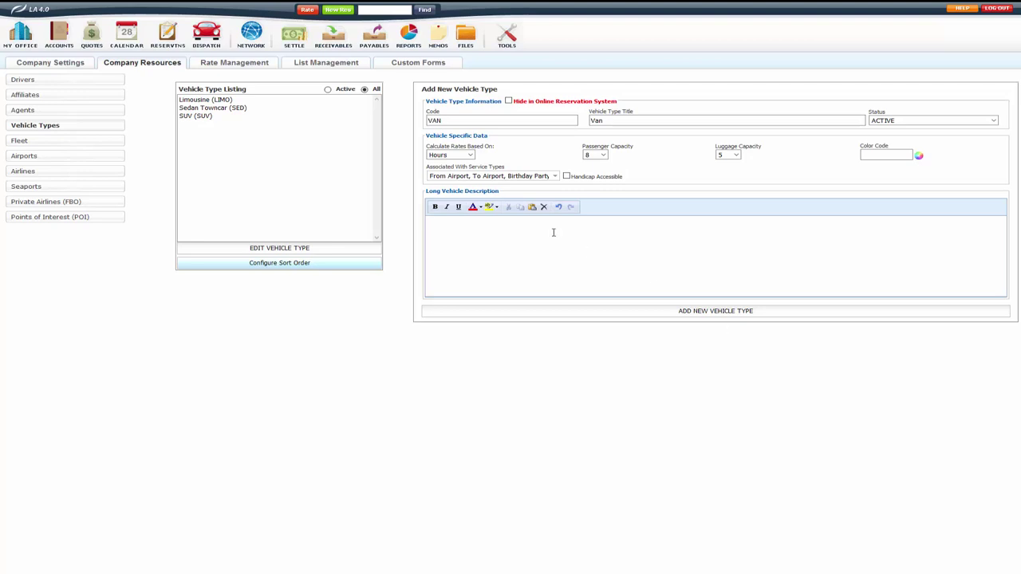
# Add Van (VAN) to the listing, then open Sedan Towncar (SED) and confirm its status stays ACTIVE.
pyautogui.click(684, 311)
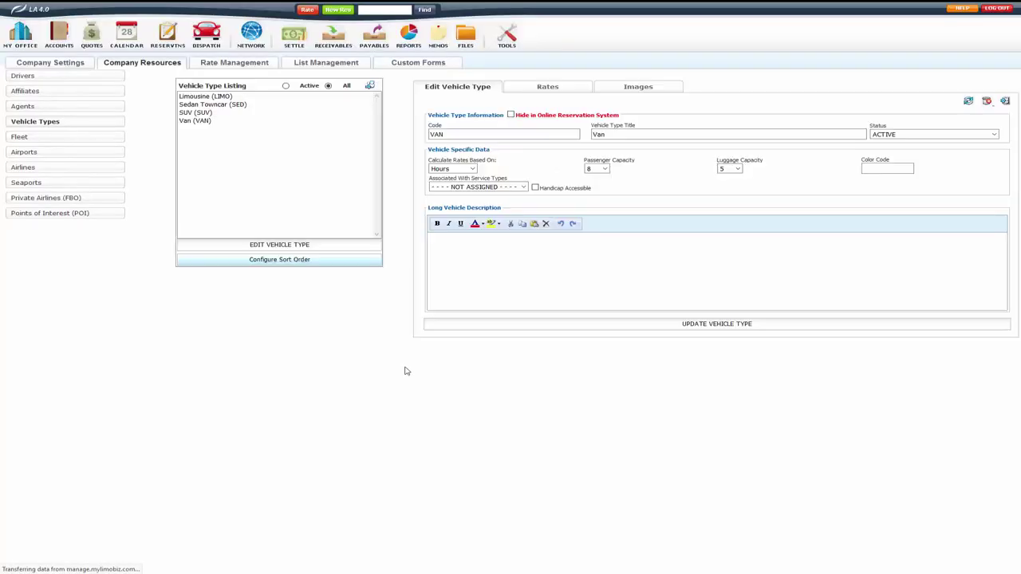
pyautogui.click(190, 126)
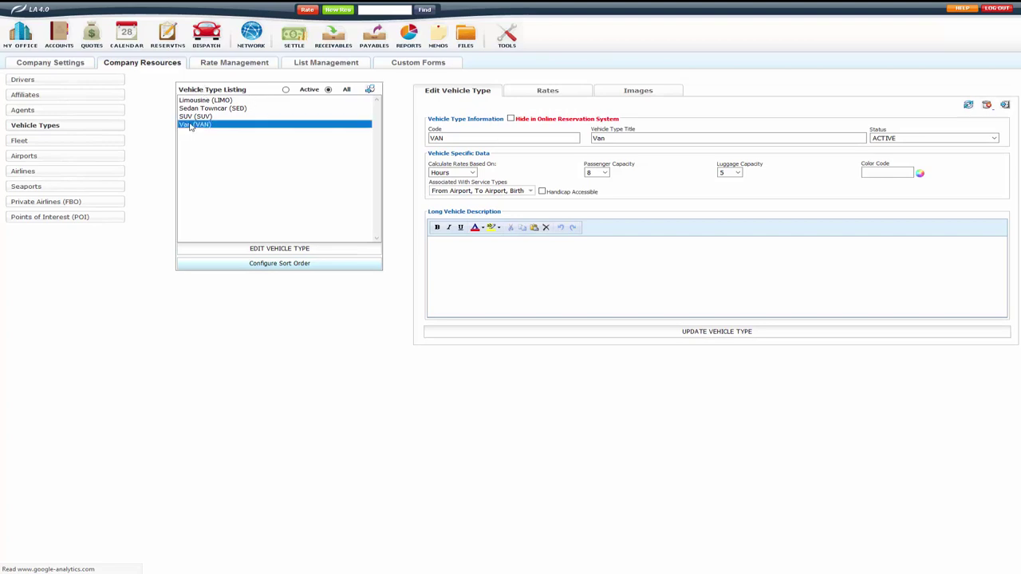
pyautogui.click(244, 109)
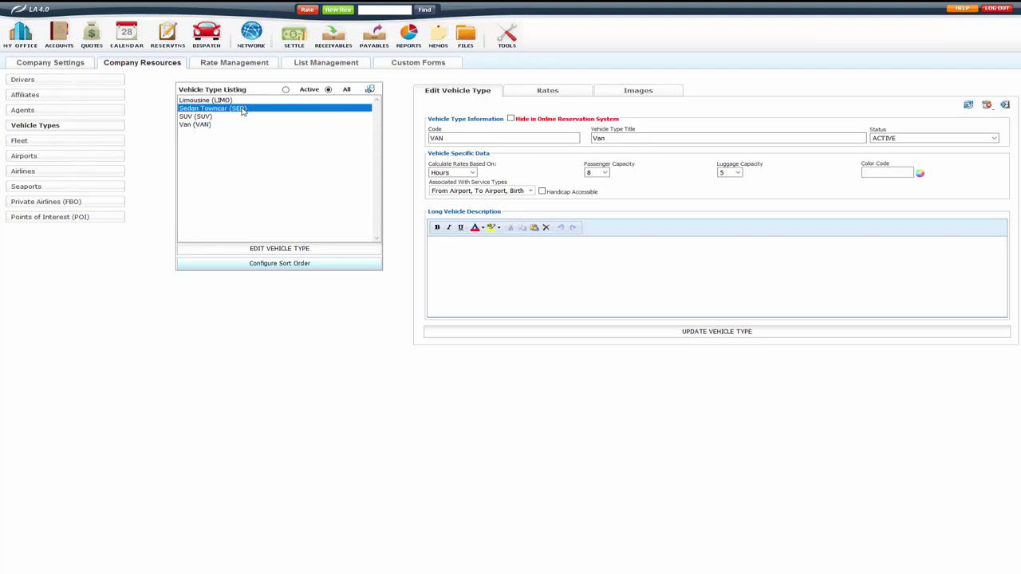
pyautogui.click(277, 248)
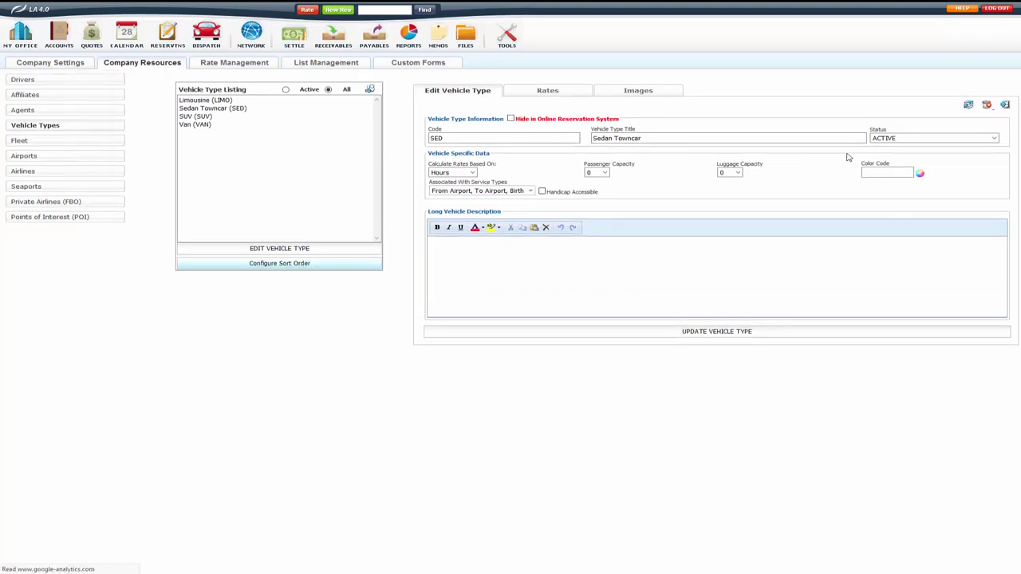
pyautogui.click(902, 138)
pyautogui.click(902, 138)
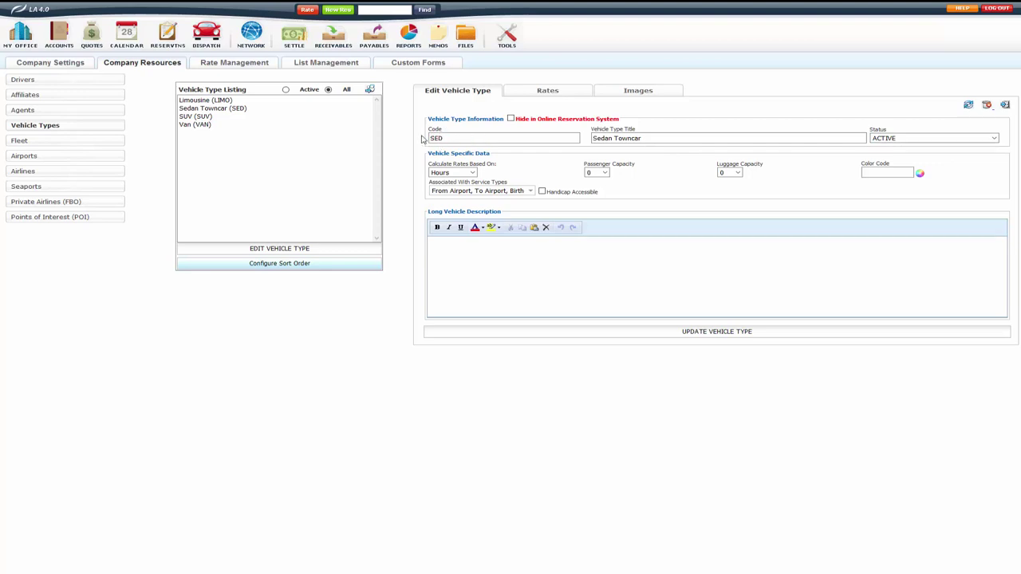
pyautogui.click(227, 124)
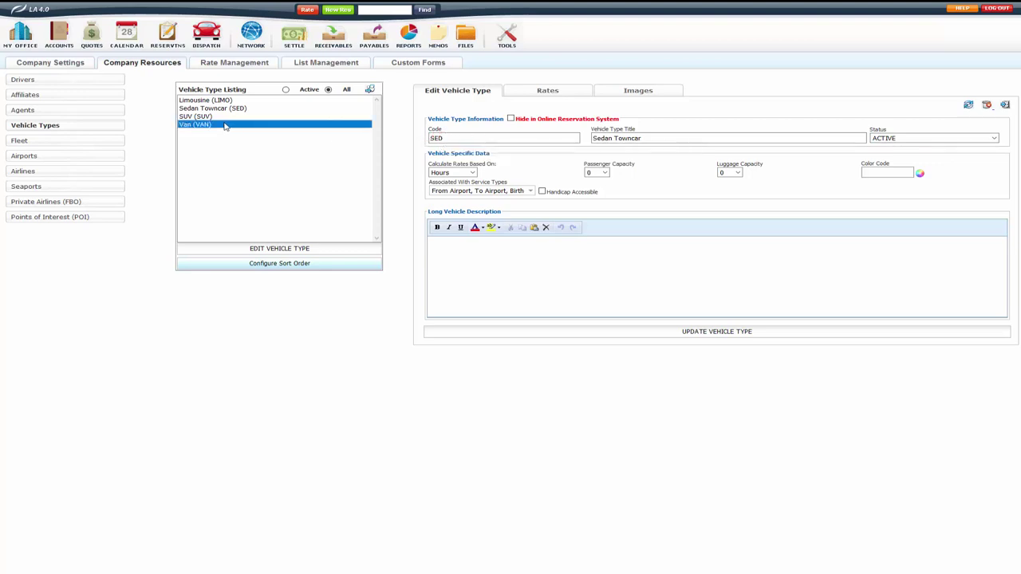
# Open the Van record for editing and move from its Rates to the Images page with five empty slots.
pyautogui.click(285, 249)
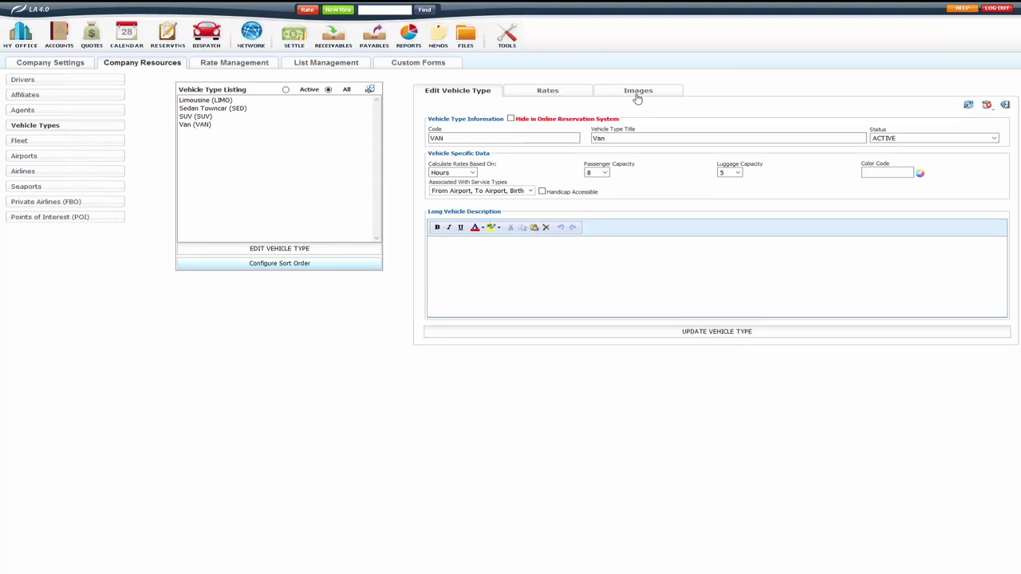
pyautogui.click(564, 95)
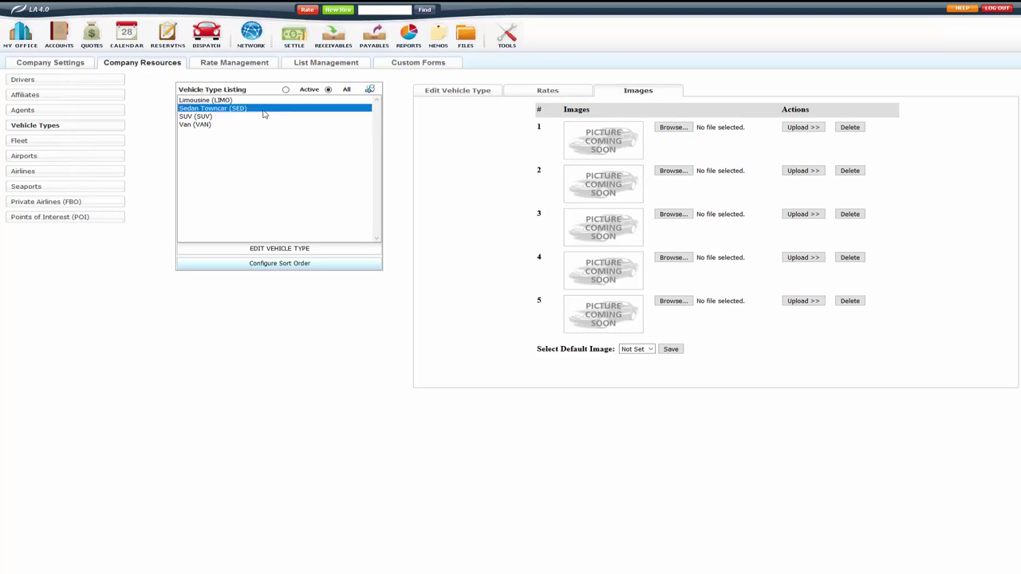
pyautogui.click(311, 251)
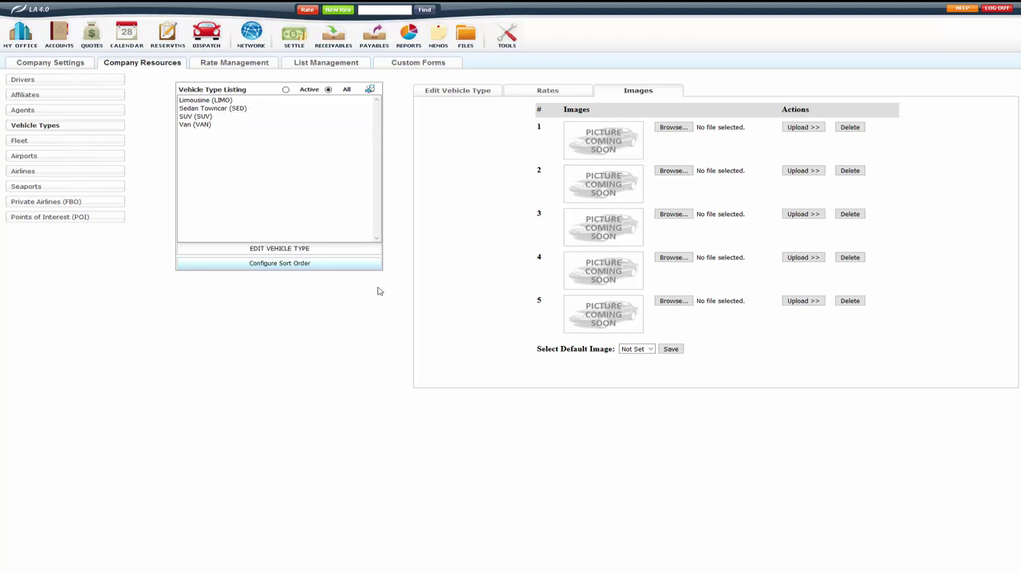